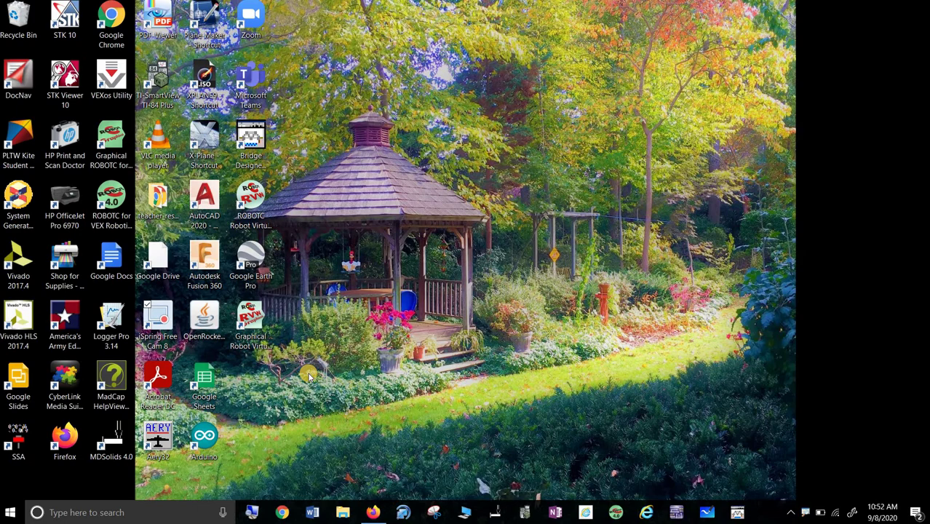
pyautogui.click(282, 514)
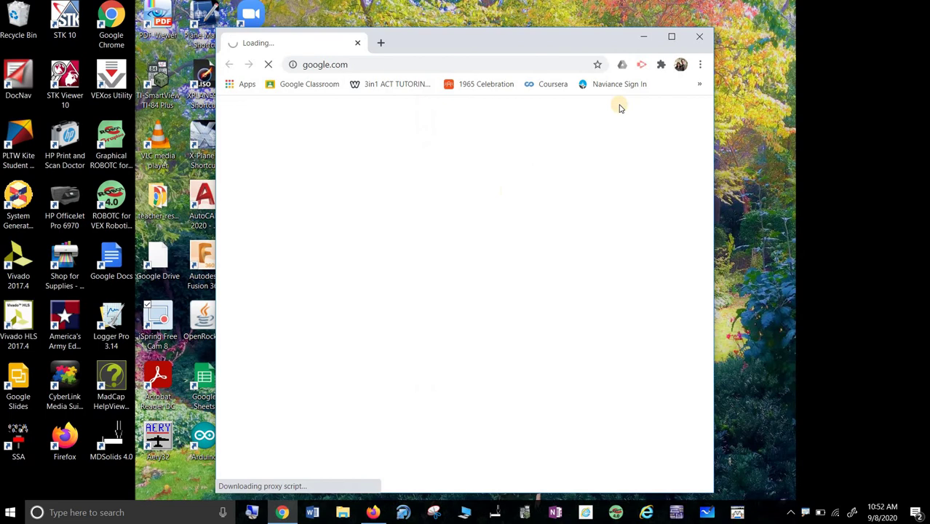
pyautogui.click(670, 37)
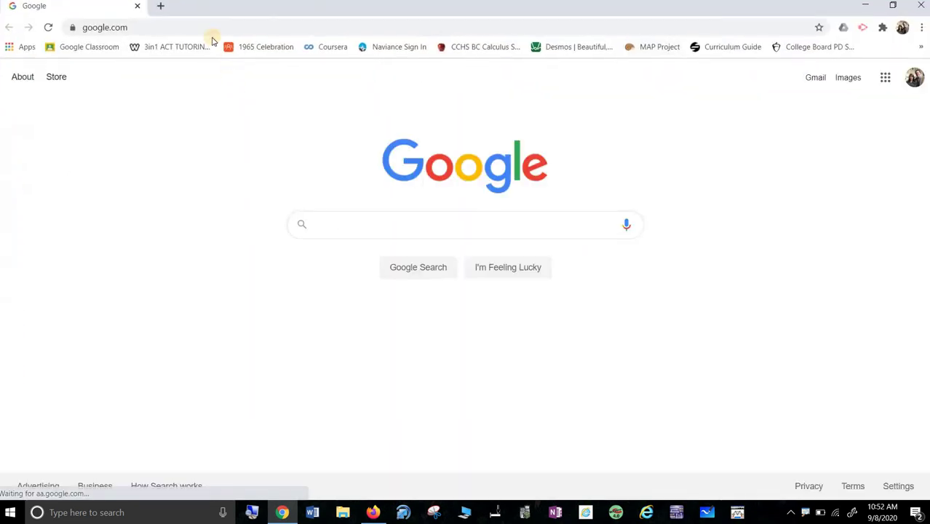
pyautogui.click(196, 27)
pyautogui.write('w')
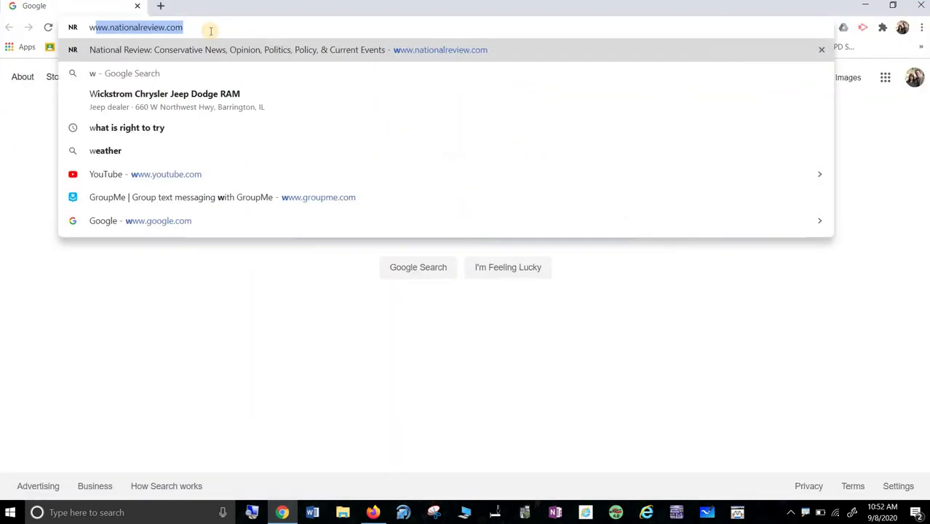
pyautogui.write('ww.mathxl')
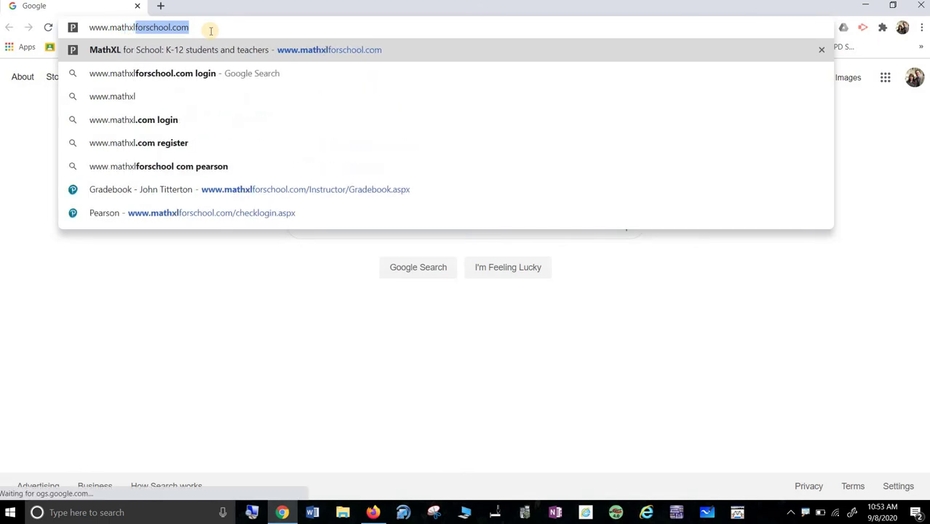
pyautogui.write('forschool.com')
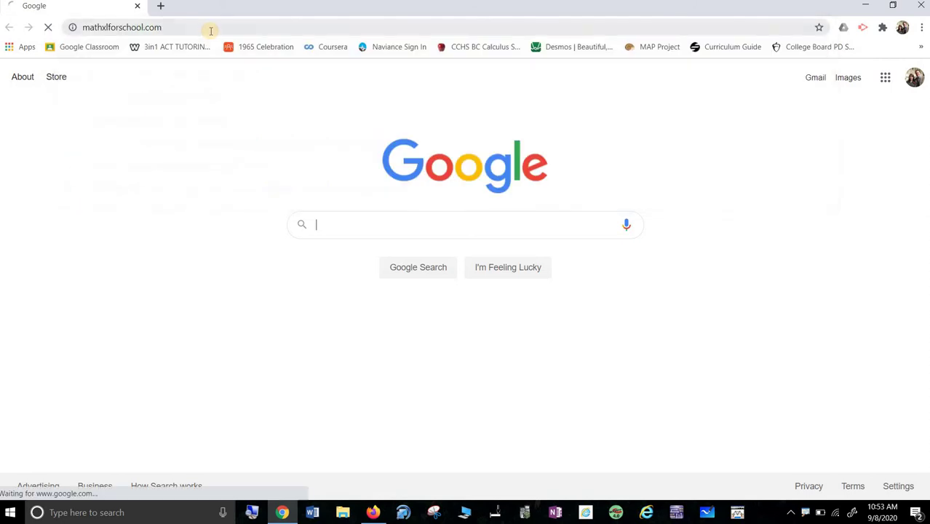
pyautogui.press('Return')
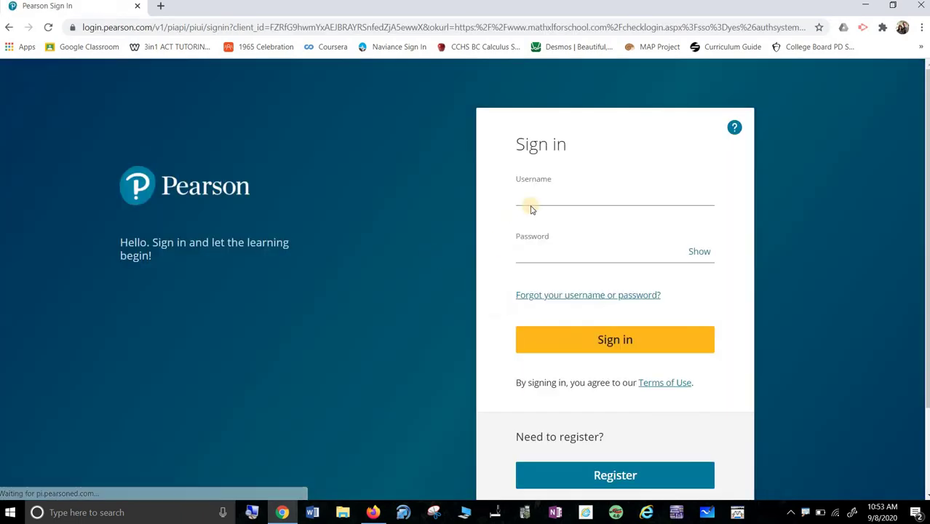
# Sign in with the student's school e-mail and password, fixing a password typo first.
pyautogui.click(565, 201)
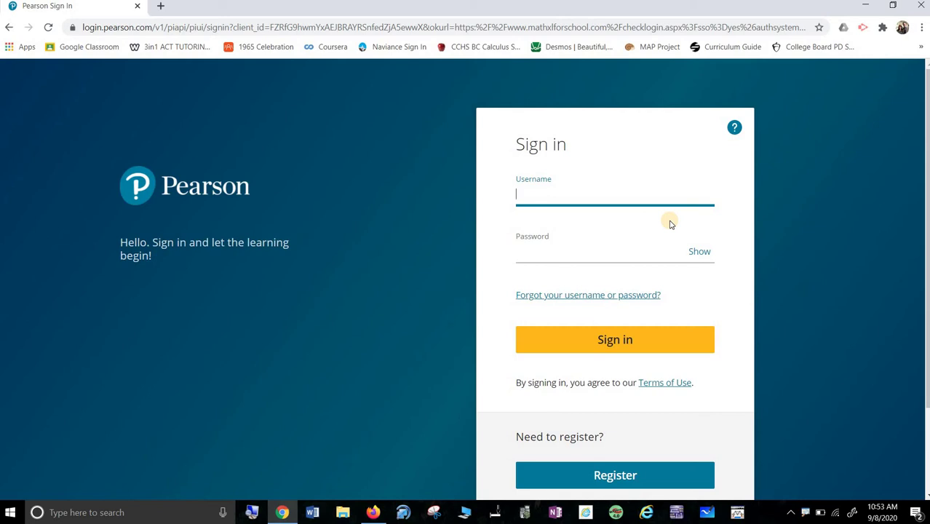
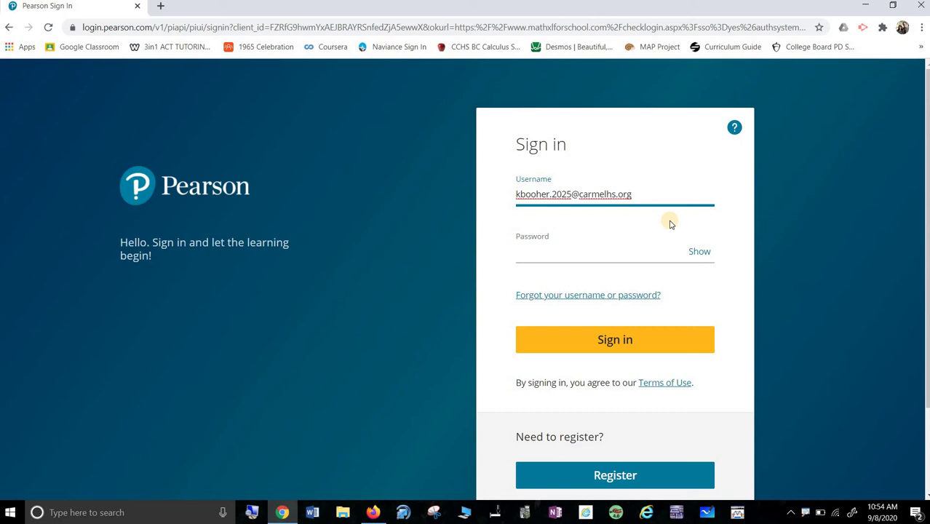
pyautogui.press('Tab')
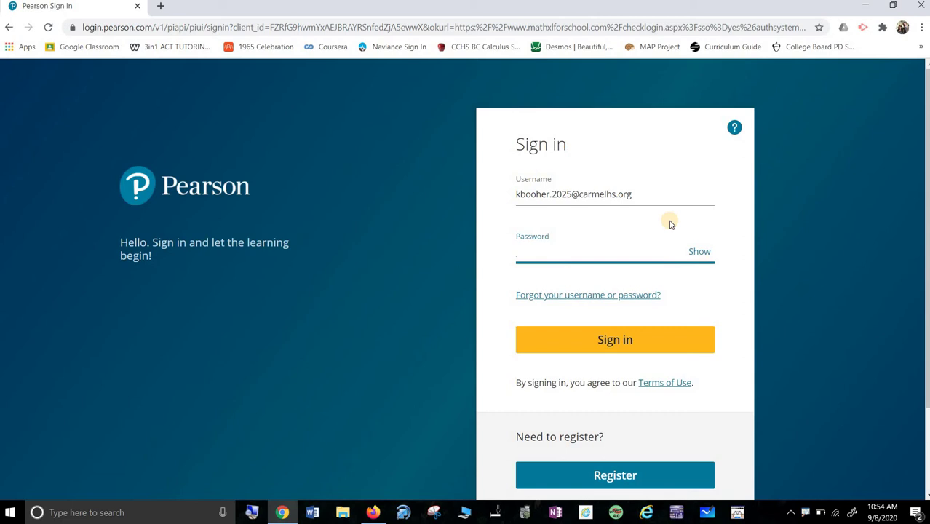
pyautogui.click(707, 254)
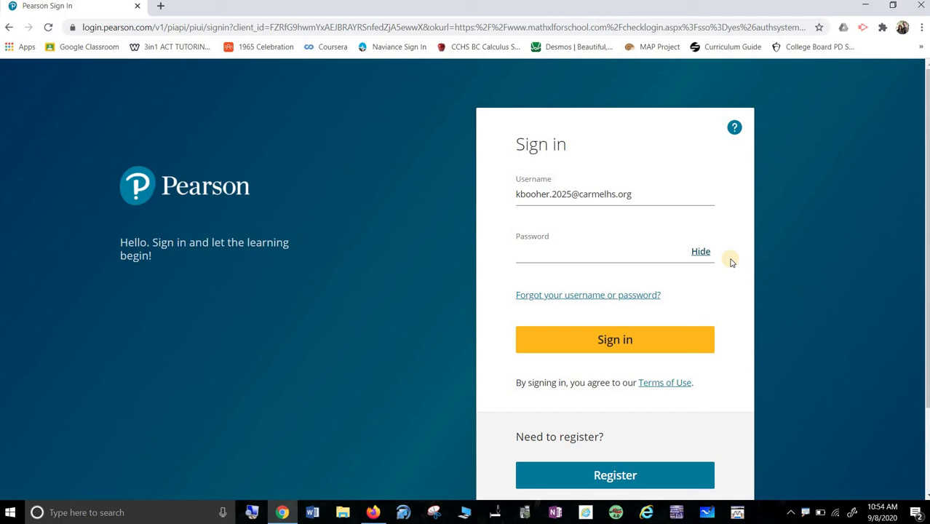
pyautogui.click(588, 246)
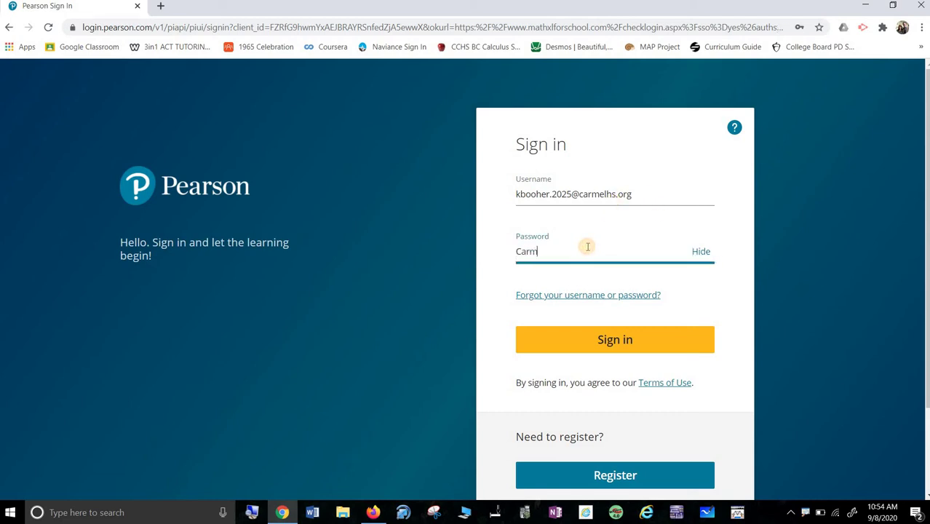
pyautogui.click(633, 340)
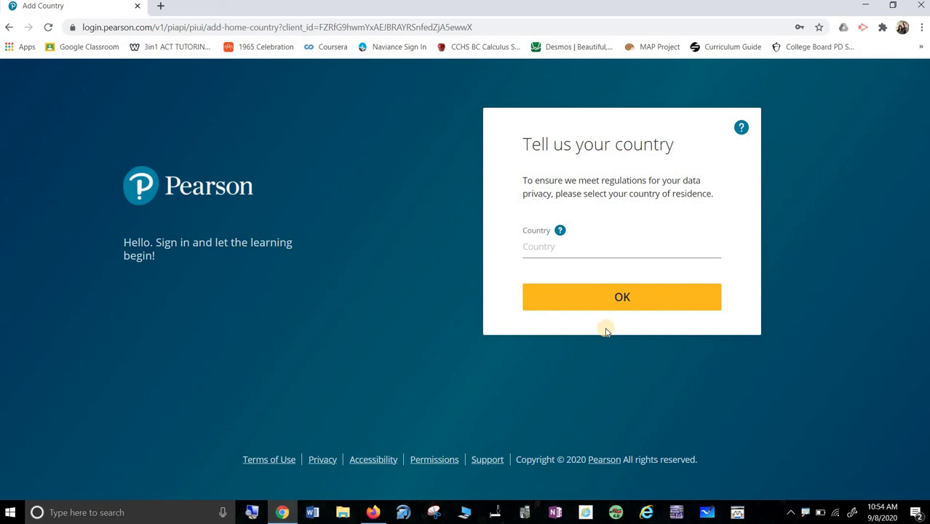
# Choose United States as the country of residence and skip adding a mobile phone number.
pyautogui.click(567, 253)
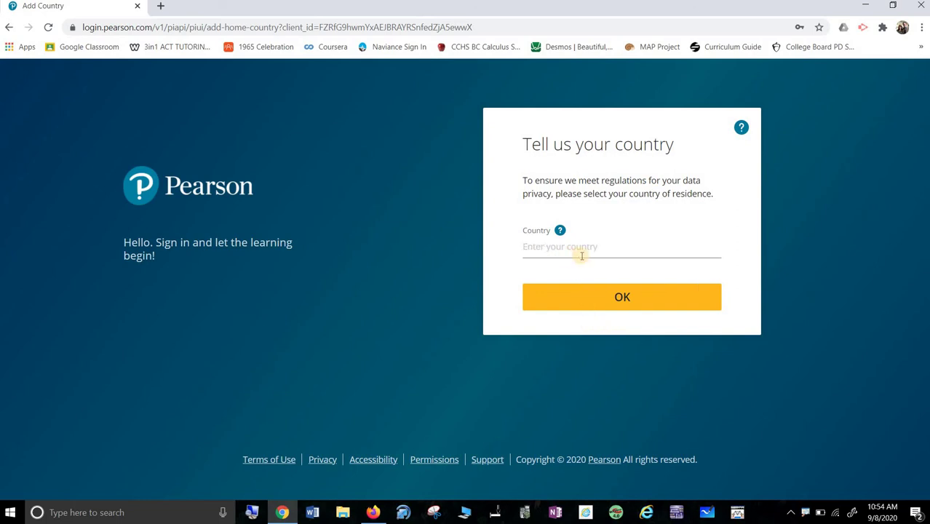
pyautogui.write('Unit')
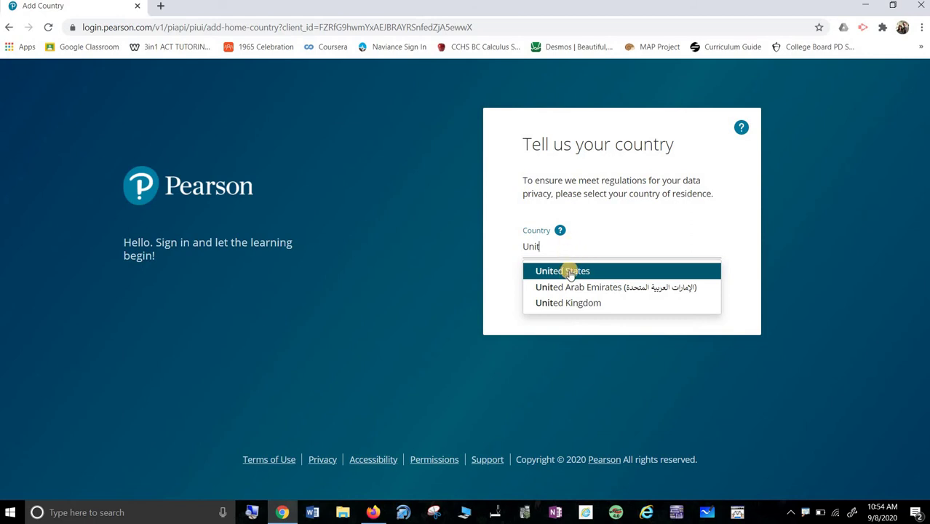
pyautogui.click(567, 269)
pyautogui.click(605, 296)
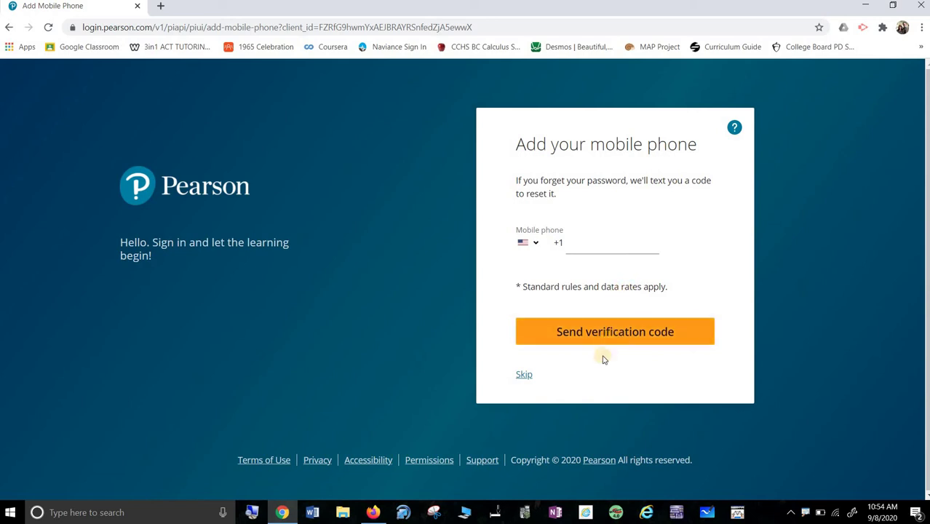
pyautogui.click(525, 375)
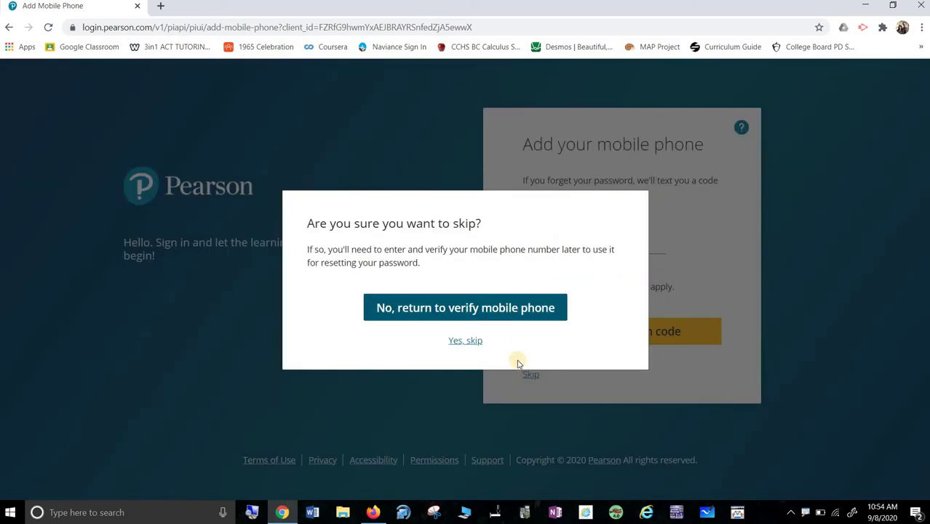
pyautogui.click(471, 341)
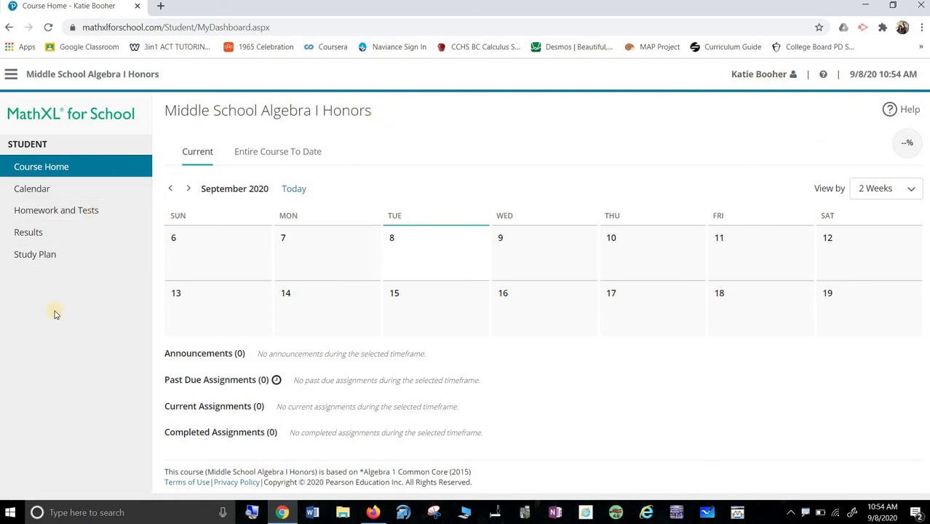
# Show the Homework and Tests page listing Math XL Practice and the Chapter 1 assignments.
pyautogui.click(58, 210)
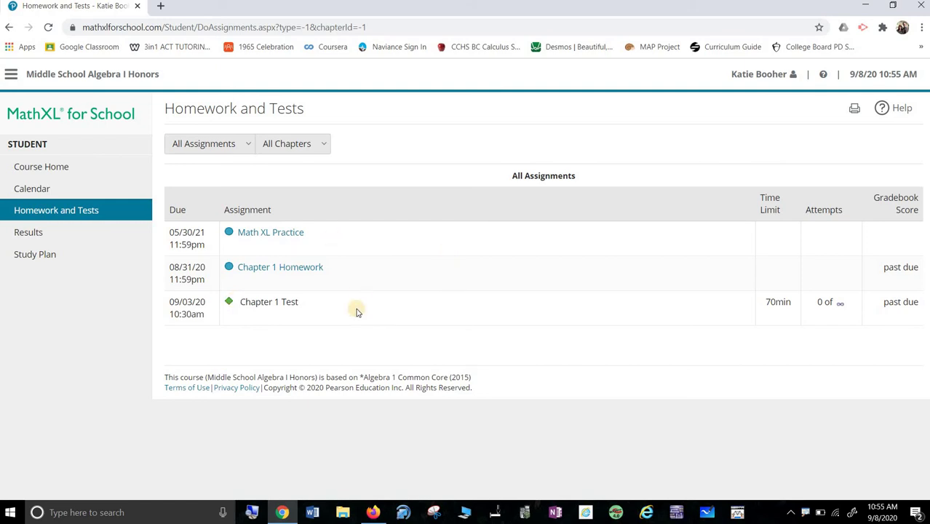
# Open Math XL Practice question O.1.1 and continue twice to the step asking to type 1.
pyautogui.click(266, 233)
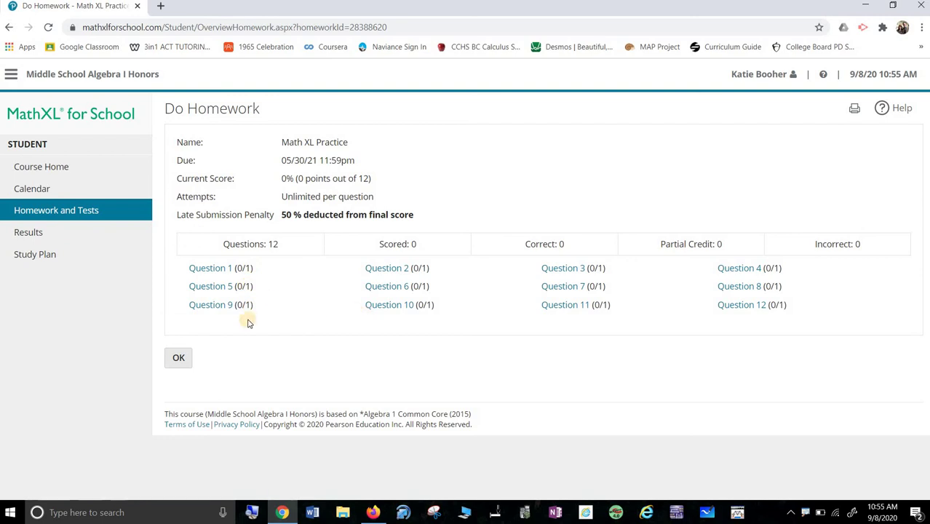
pyautogui.click(210, 269)
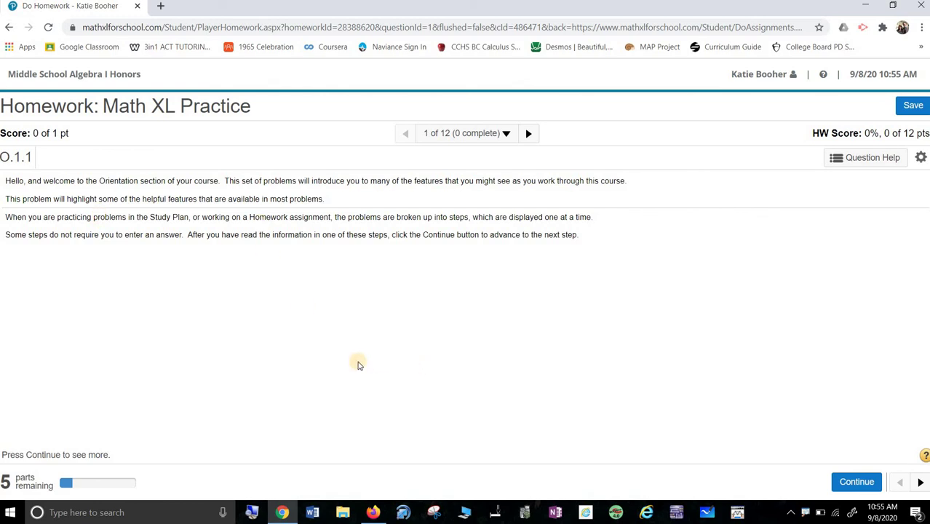
pyautogui.click(851, 480)
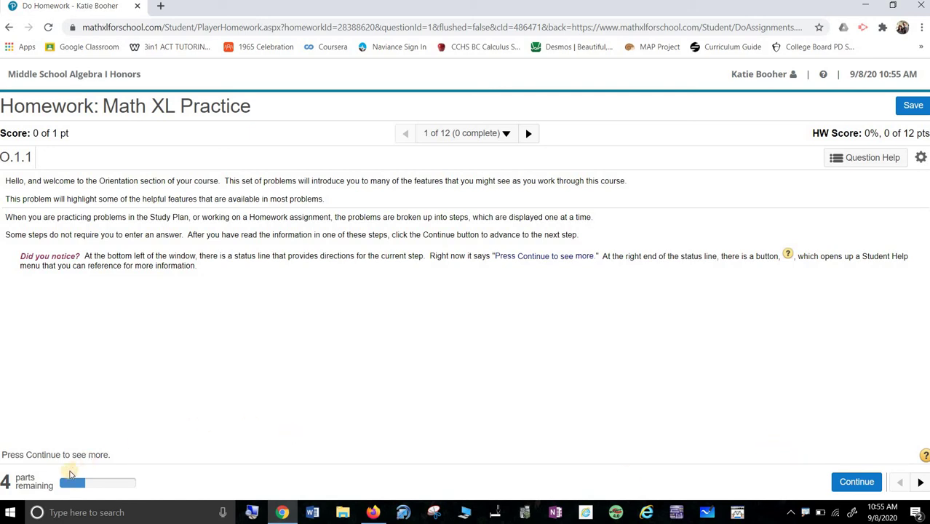
pyautogui.click(860, 483)
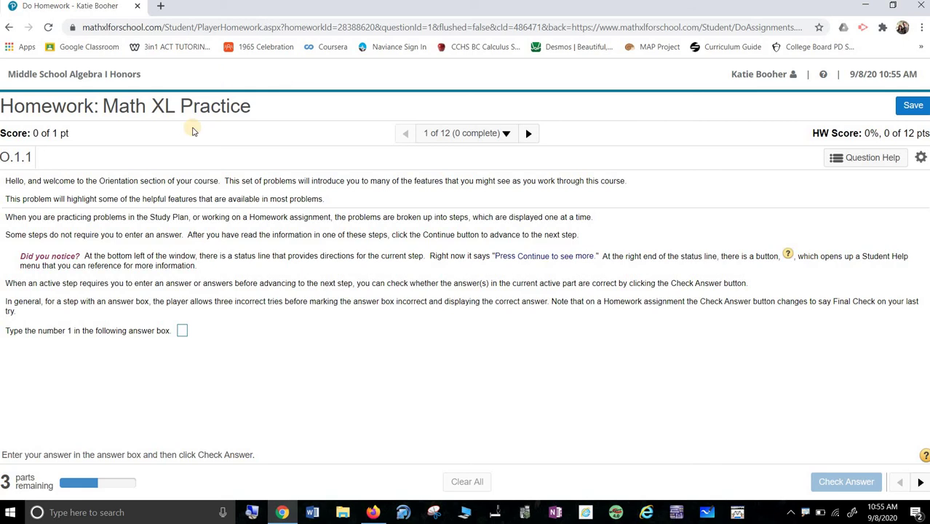